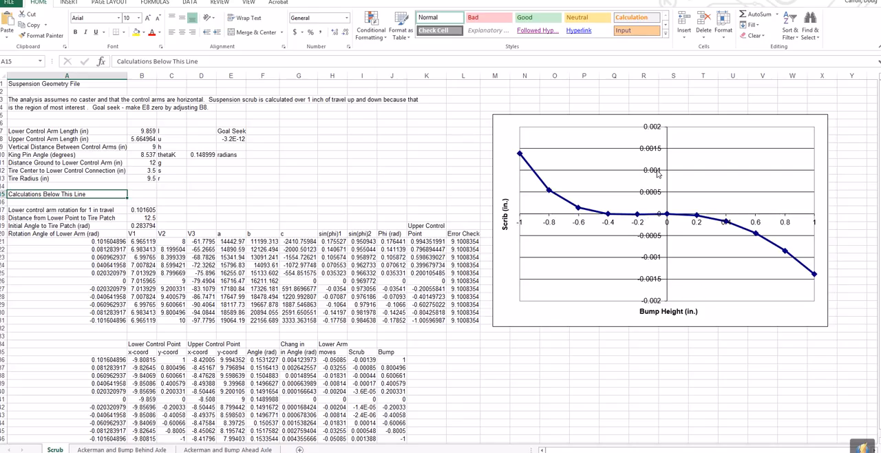
Set the lower control arm length to 13.2 in and the vertical distance between control arms to 9.4 in.
{"action": "left_click", "coordinate": [149, 132]}
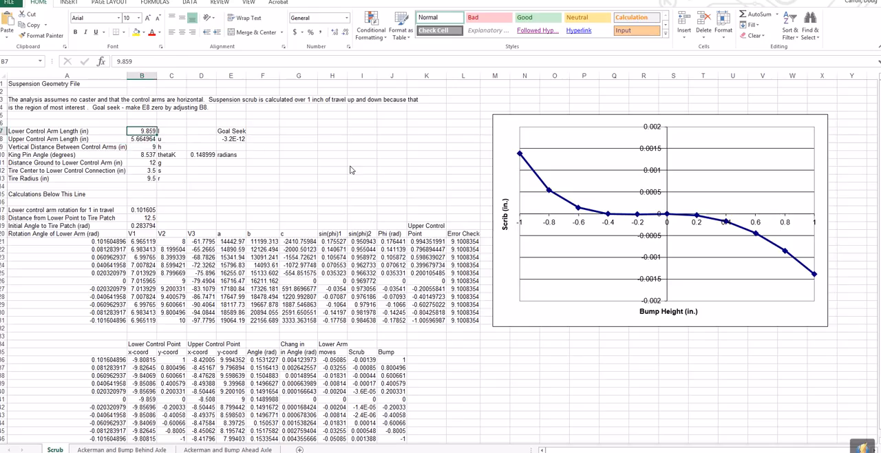
{"action": "type", "text": "13.2"}
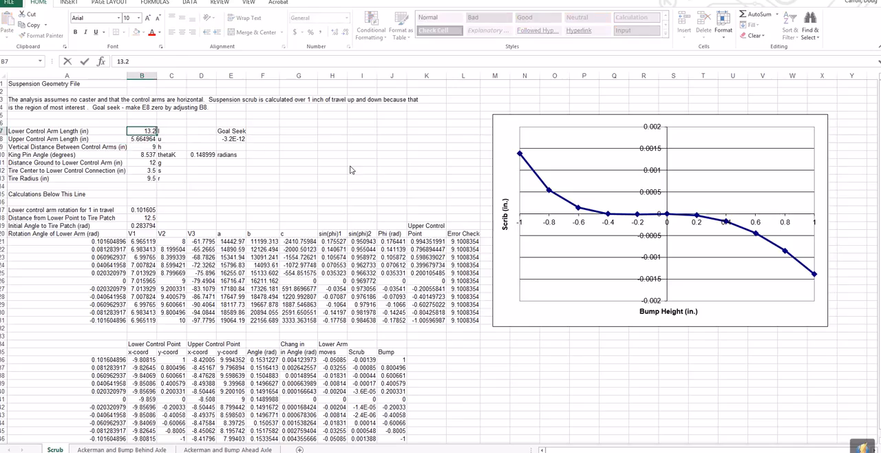
{"action": "key", "text": "Return"}
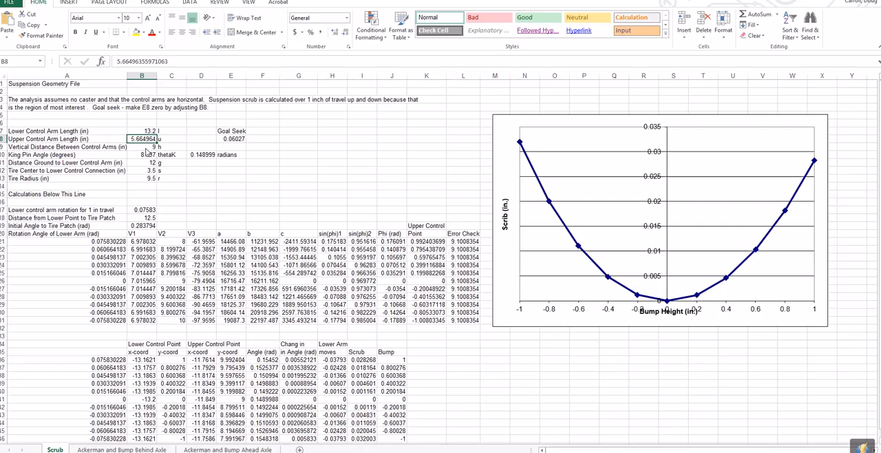
{"action": "left_click", "coordinate": [145, 148]}
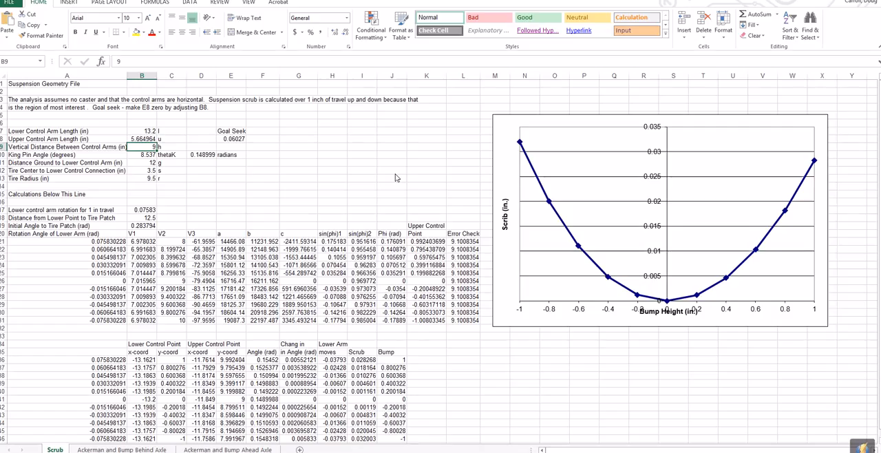
{"action": "type", "text": "9."}
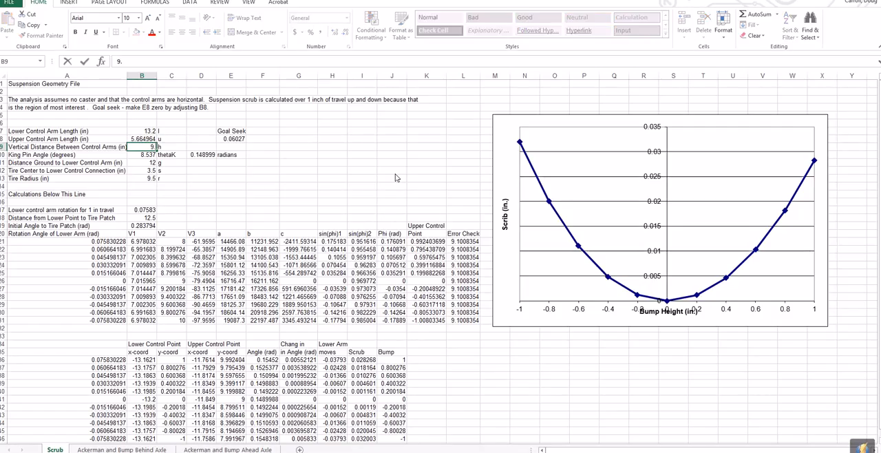
{"action": "type", "text": "4"}
{"action": "key", "text": "Return"}
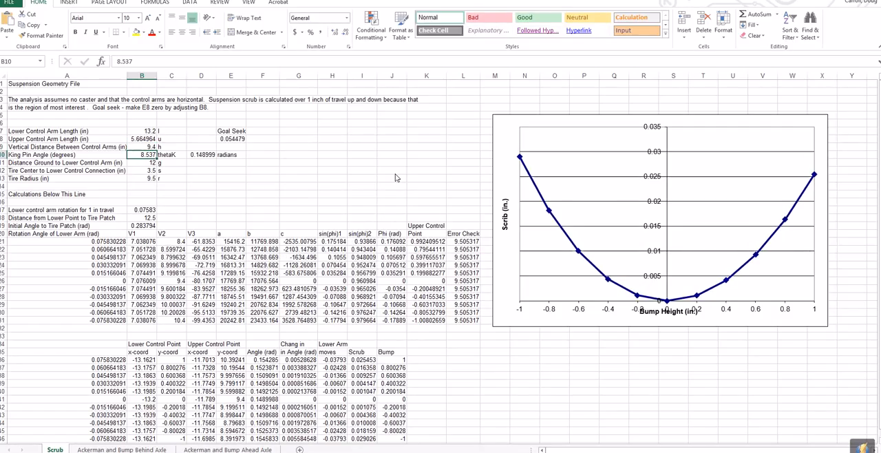
Set the king pin angle to 14 degrees and the distance from ground to lower control arm to 8.1 in.
{"action": "type", "text": "14"}
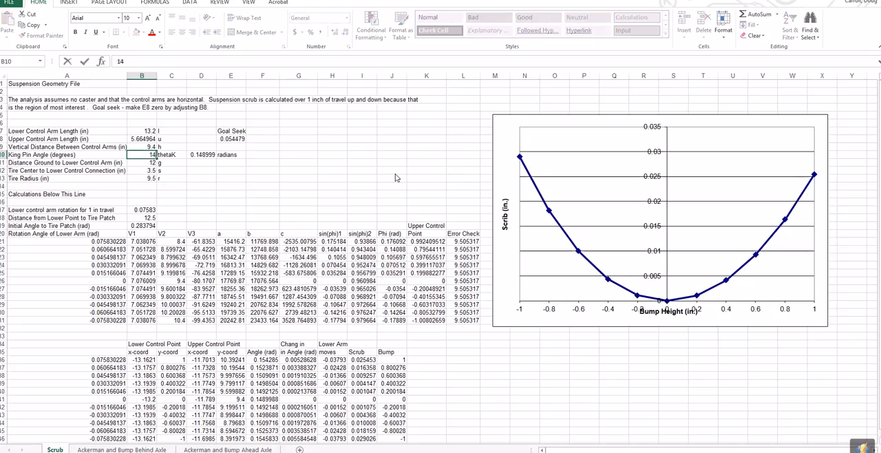
{"action": "key", "text": "Return"}
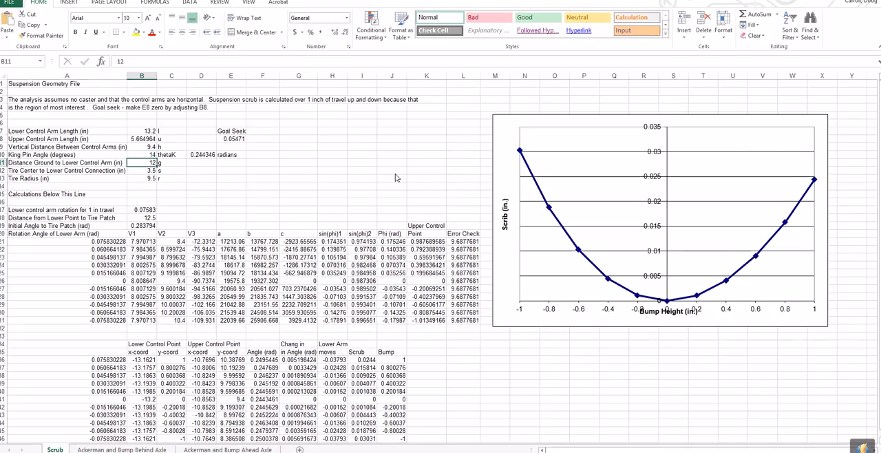
{"action": "left_click", "coordinate": [203, 155]}
{"action": "left_click", "coordinate": [152, 165]}
{"action": "type", "text": "8.1"}
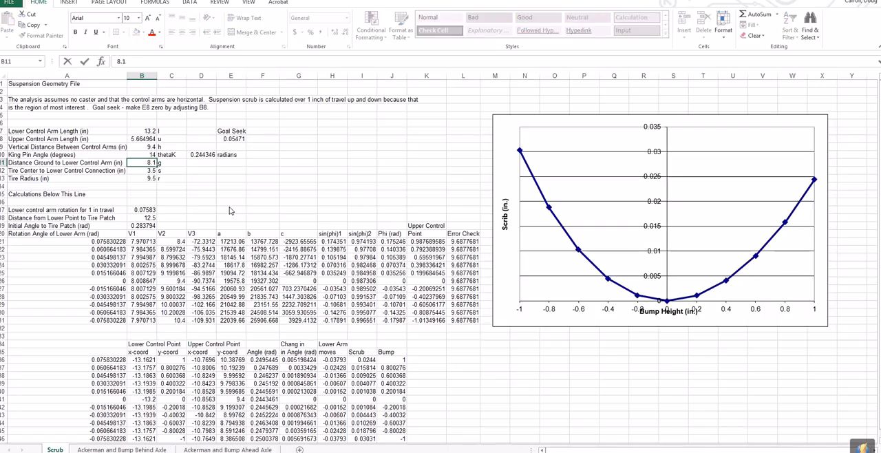
{"action": "key", "text": "Return"}
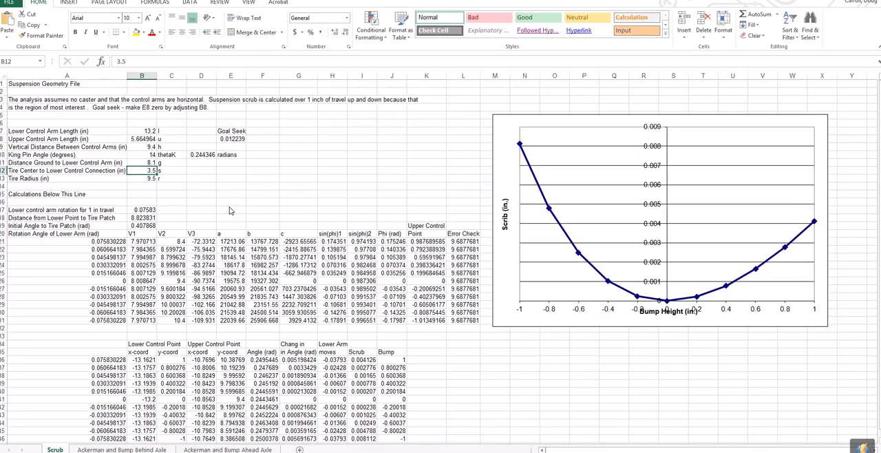
Set the tire center to lower control connection to 4.1 in and the tire radius to 12.5 in.
{"action": "type", "text": "4.1"}
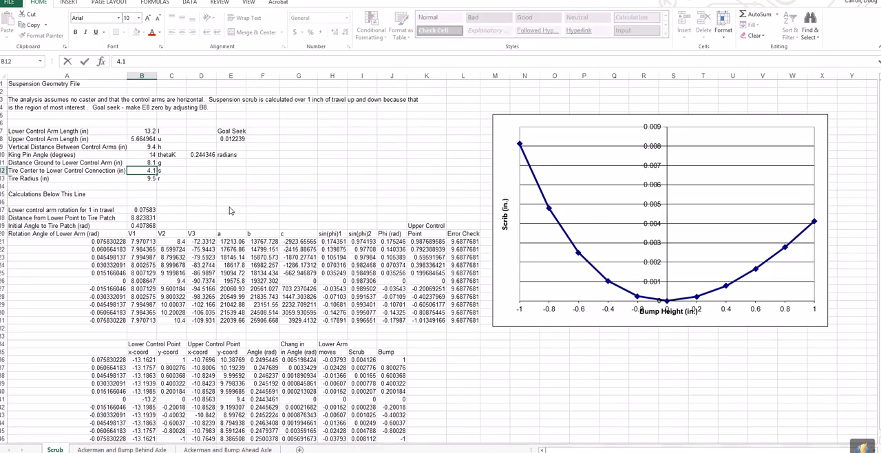
{"action": "key", "text": "Return"}
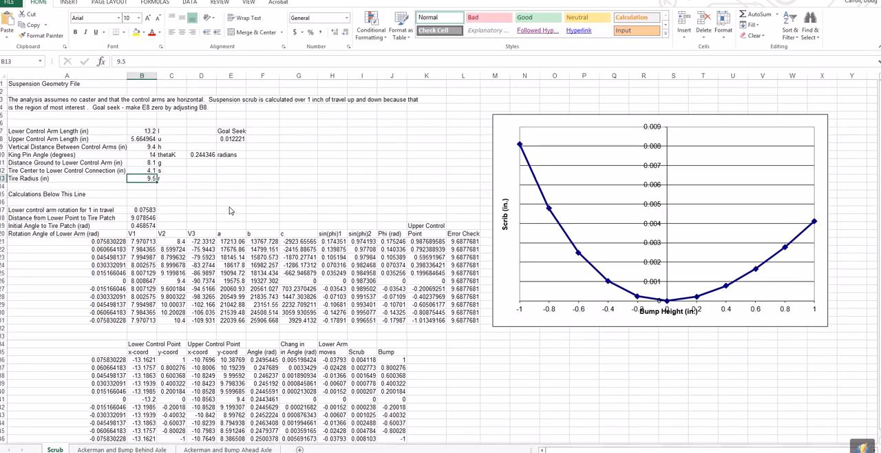
{"action": "type", "text": "12.5"}
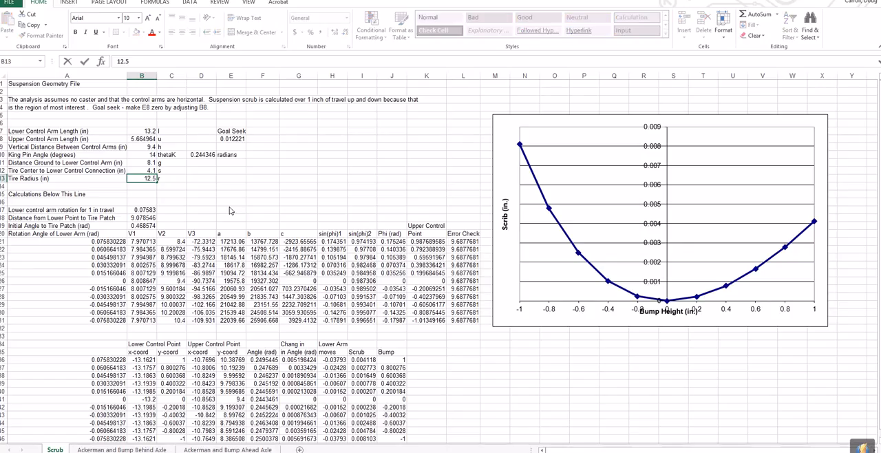
{"action": "key", "text": "Return"}
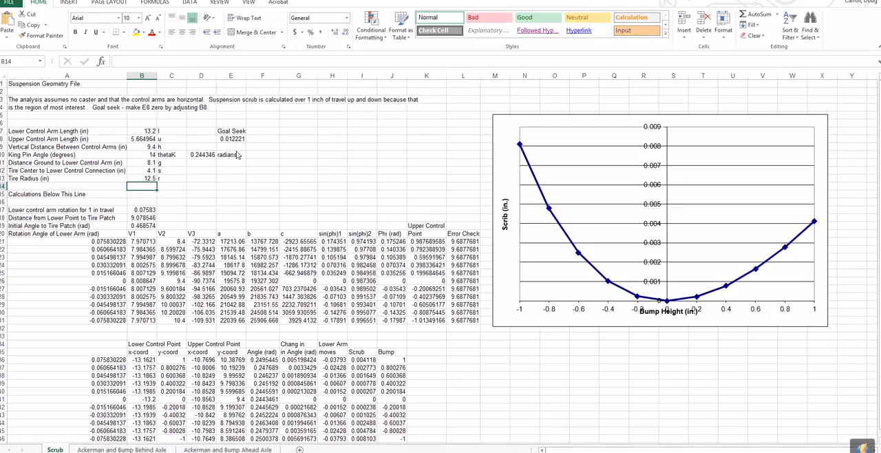
Use Solver to bring the scrub goal seek cell E8 to a value of 0 by changing B8, and keep the solution.
{"action": "left_click", "coordinate": [233, 141]}
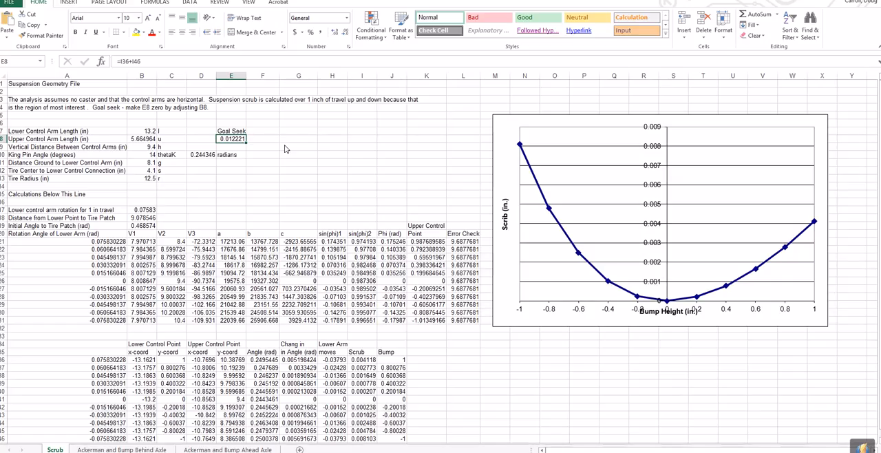
{"action": "left_click", "coordinate": [187, 3]}
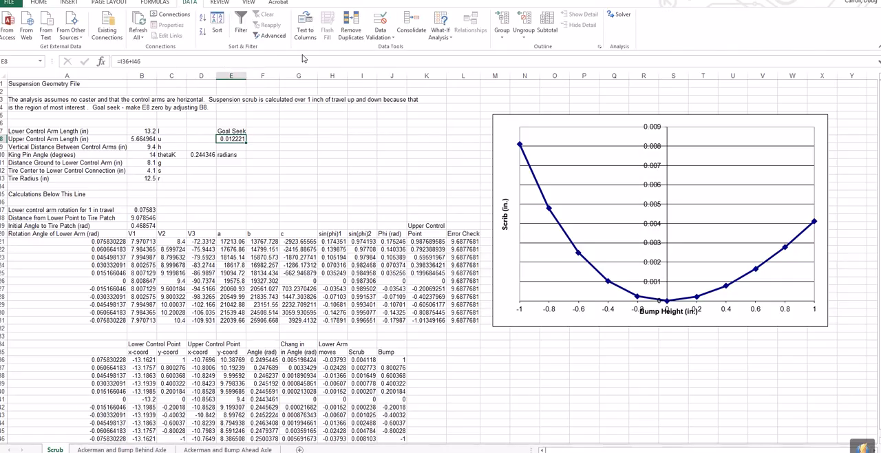
{"action": "left_click", "coordinate": [620, 16]}
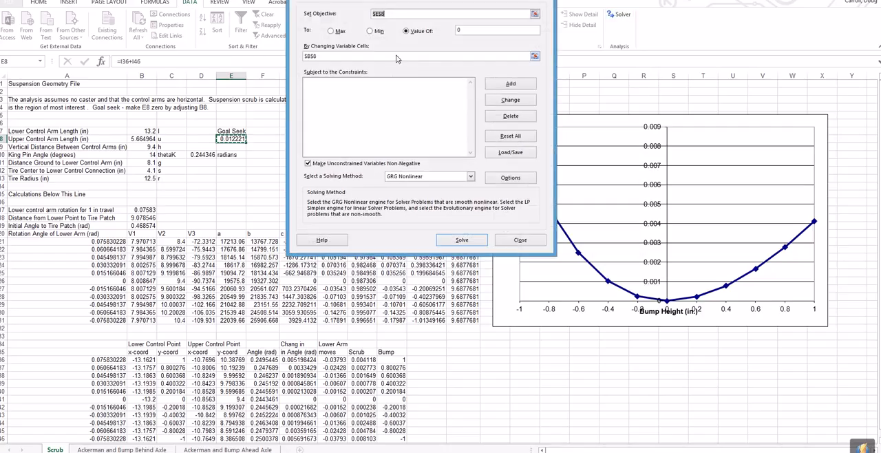
{"action": "left_click", "coordinate": [391, 16]}
{"action": "left_click", "coordinate": [406, 31]}
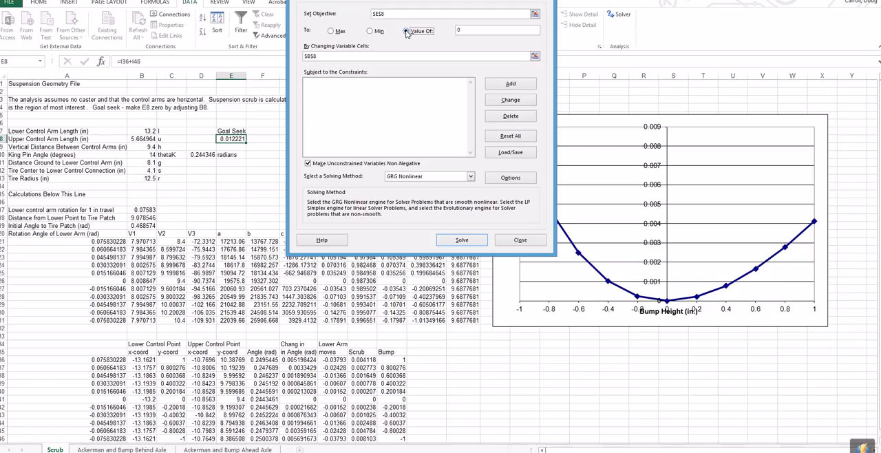
{"action": "left_click", "coordinate": [464, 30]}
{"action": "left_click", "coordinate": [316, 59]}
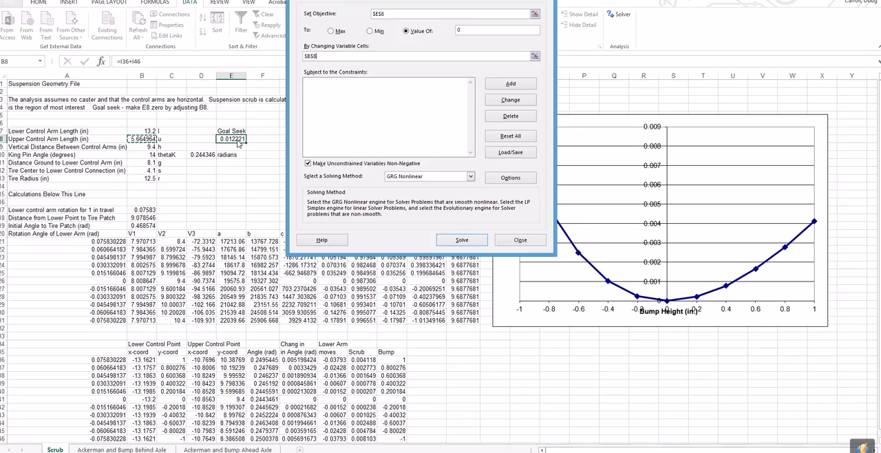
{"action": "left_click", "coordinate": [467, 240]}
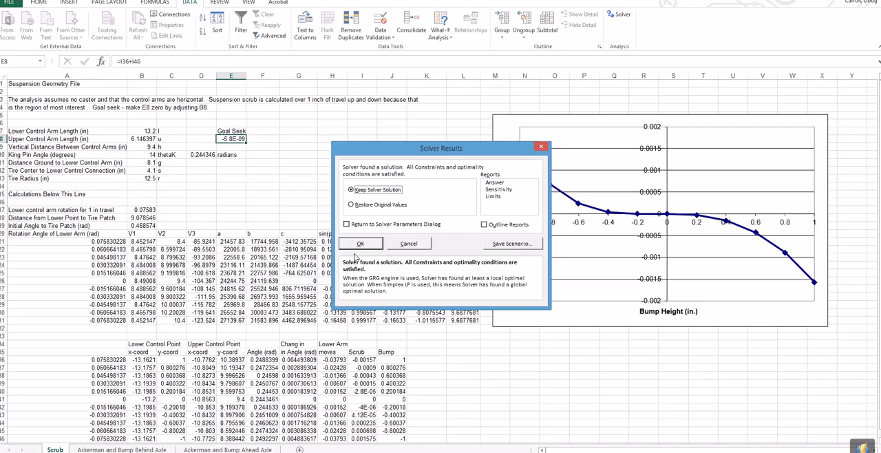
{"action": "left_click", "coordinate": [358, 244]}
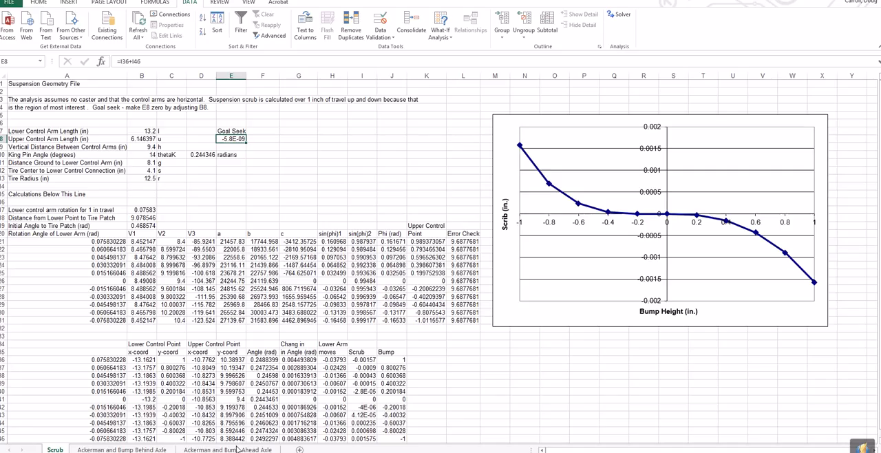
On the Ackerman and Bump Behind Axle sheet, set the distance above the lower control arm Y0 to 1.88 in.
{"action": "left_click", "coordinate": [126, 449]}
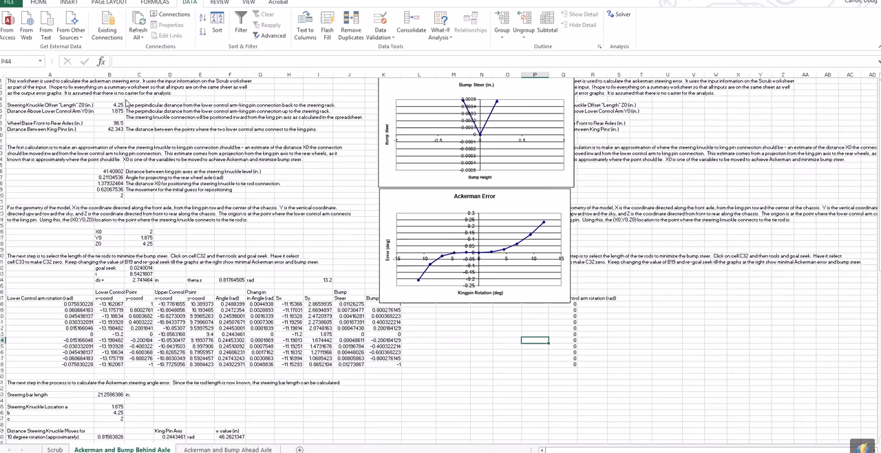
{"action": "left_click", "coordinate": [120, 106]}
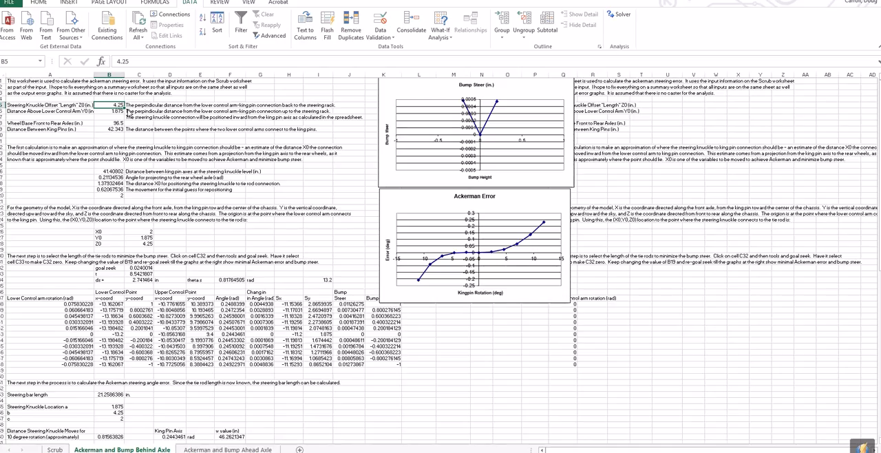
{"action": "left_click", "coordinate": [116, 111]}
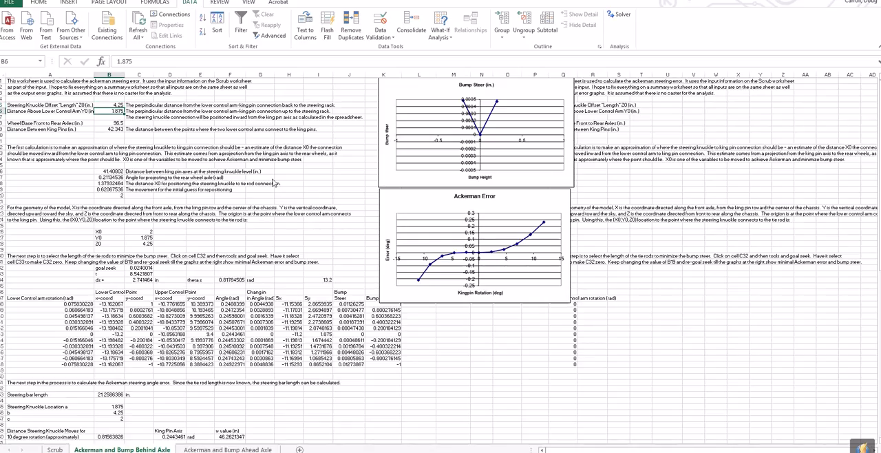
{"action": "type", "text": "1."}
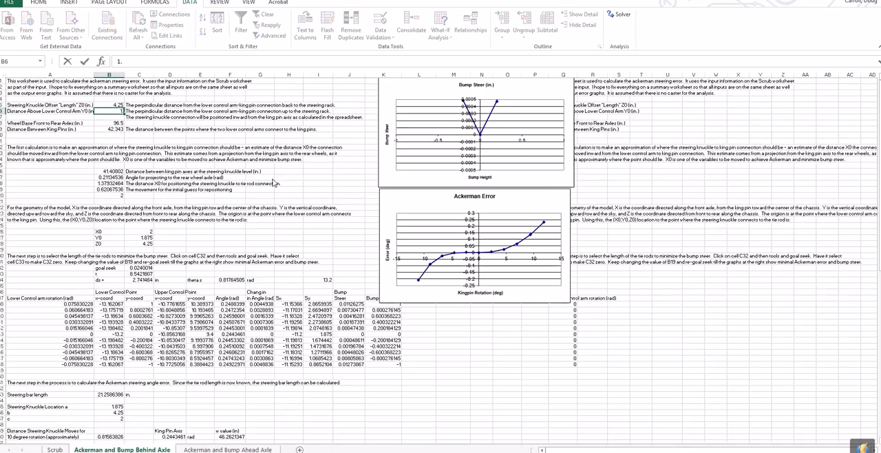
{"action": "type", "text": "88"}
{"action": "key", "text": "Return"}
{"action": "key", "text": "Return"}
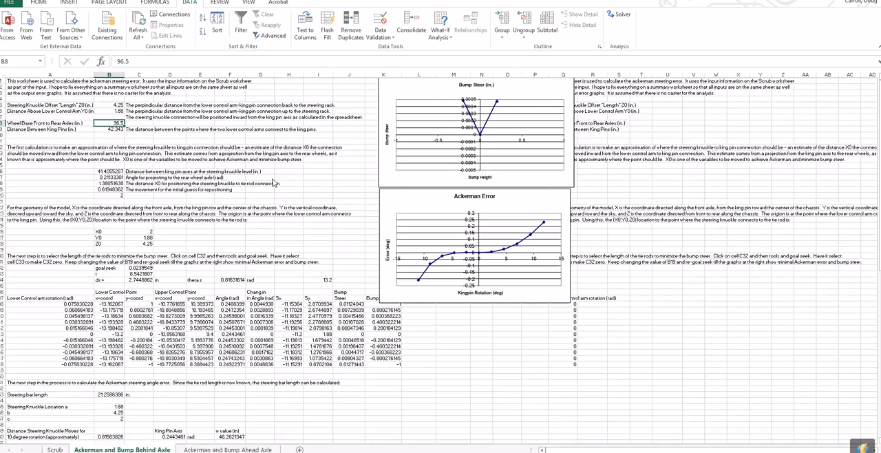
Set the wheel base front to rear axles to 120 in and the distance between king pins to 52.5 in.
{"action": "type", "text": "120"}
{"action": "key", "text": "Return"}
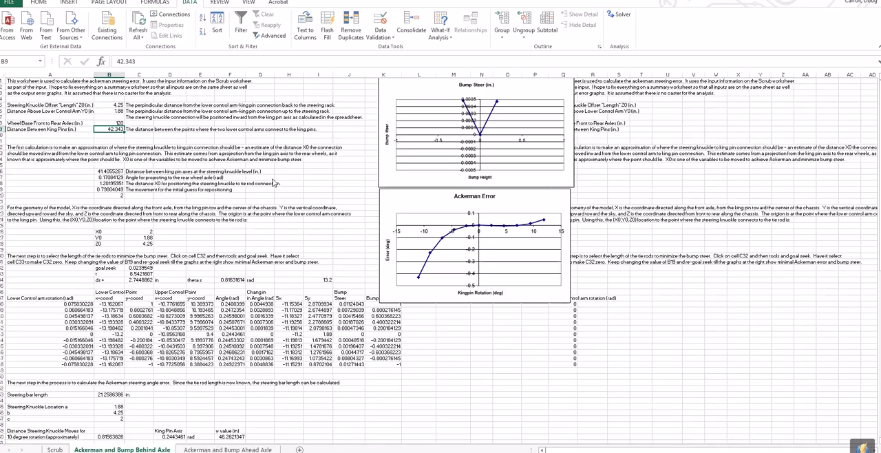
{"action": "type", "text": "52.5"}
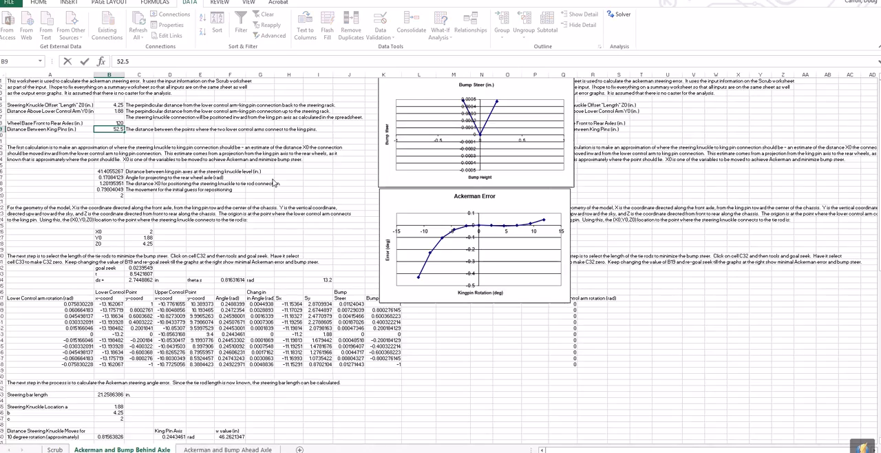
{"action": "key", "text": "Return"}
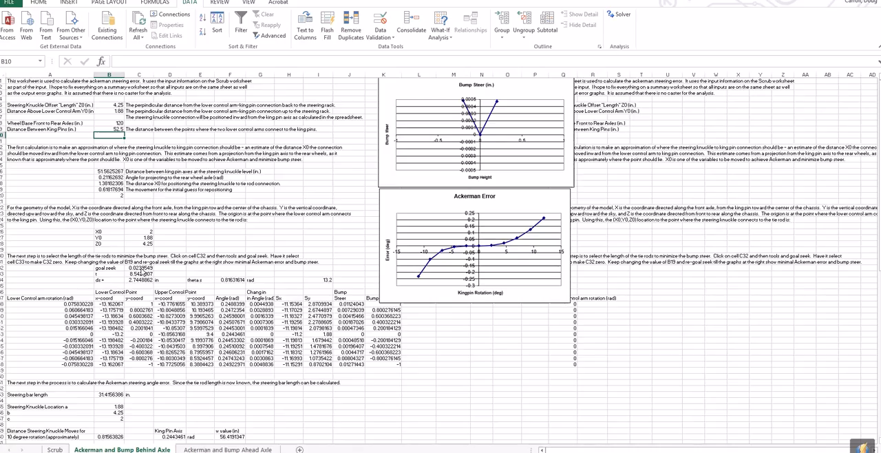
Use Solver to bring the bump steer goal seek cell C32 to a value of 0 by changing C33, and keep the solution.
{"action": "left_click", "coordinate": [142, 267]}
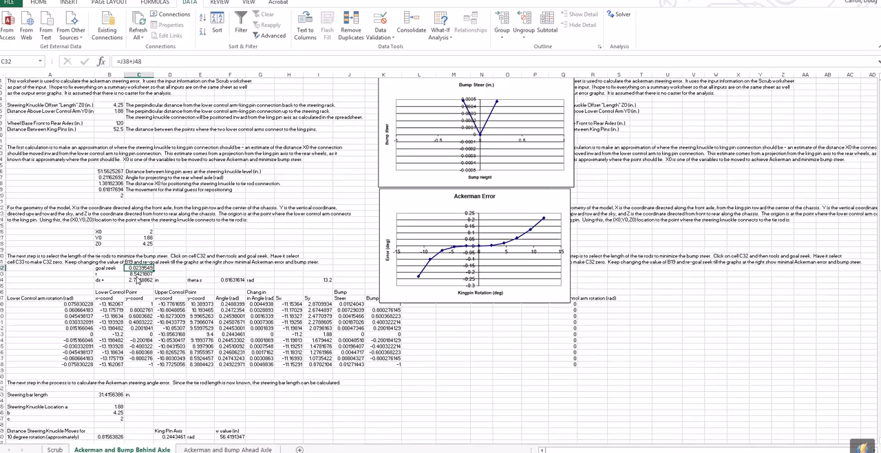
{"action": "left_click", "coordinate": [139, 274]}
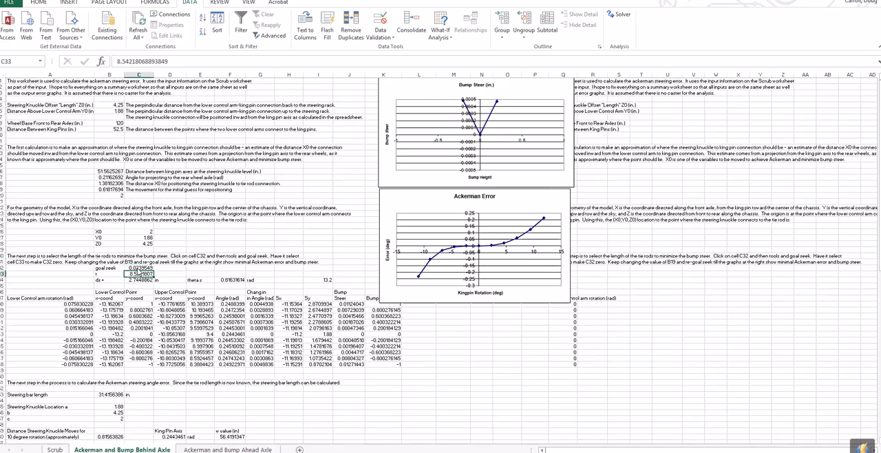
{"action": "key", "text": "Up"}
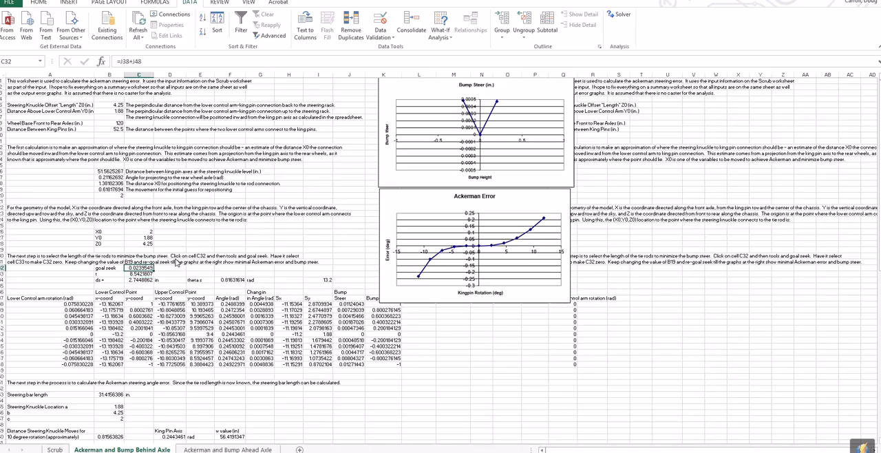
{"action": "left_click", "coordinate": [617, 14]}
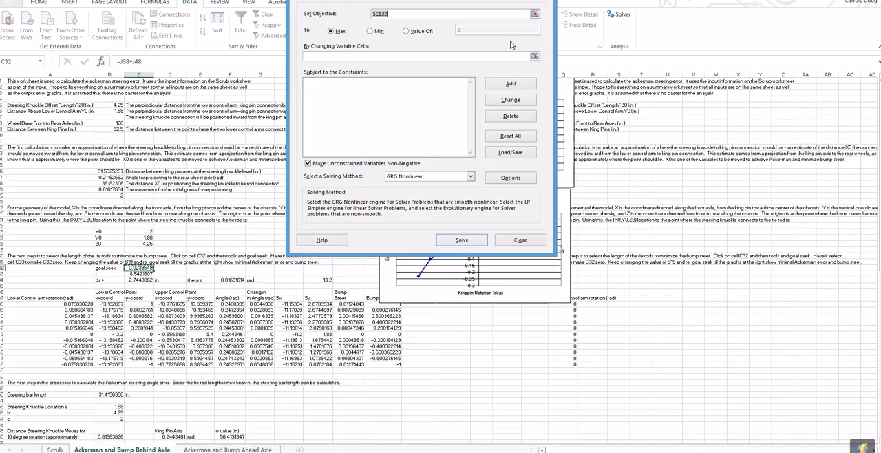
{"action": "left_click", "coordinate": [405, 31]}
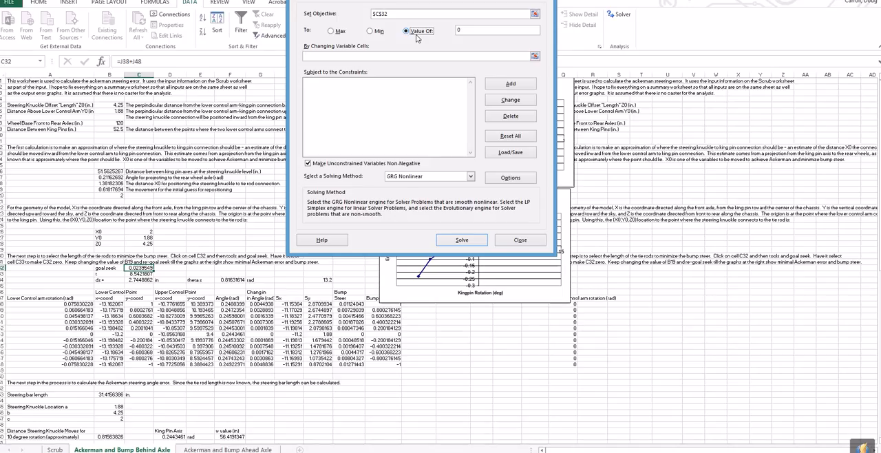
{"action": "left_click", "coordinate": [466, 32]}
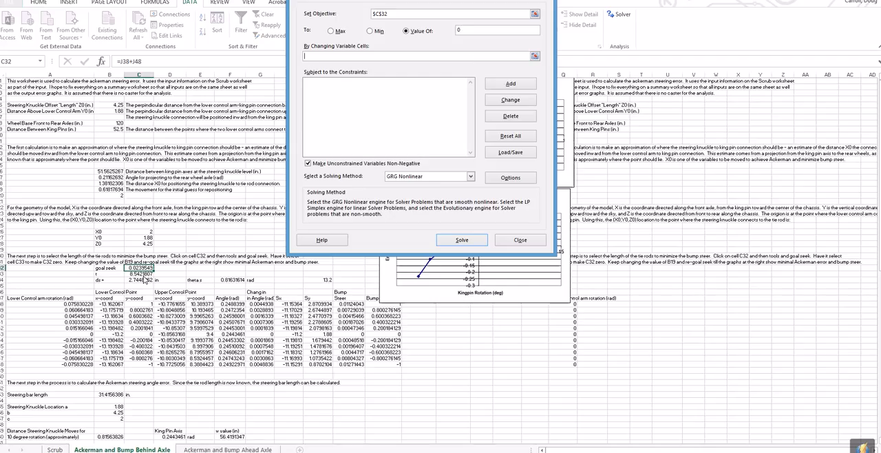
{"action": "left_click", "coordinate": [141, 274]}
{"action": "left_click", "coordinate": [471, 241]}
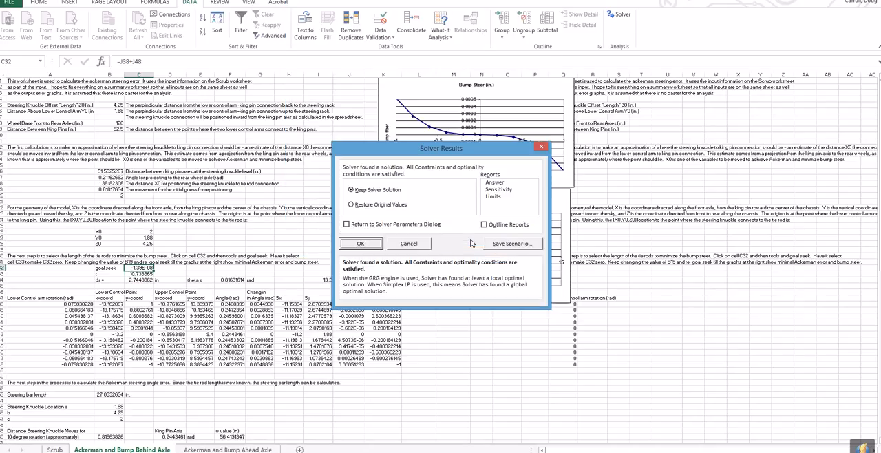
{"action": "left_click", "coordinate": [360, 244]}
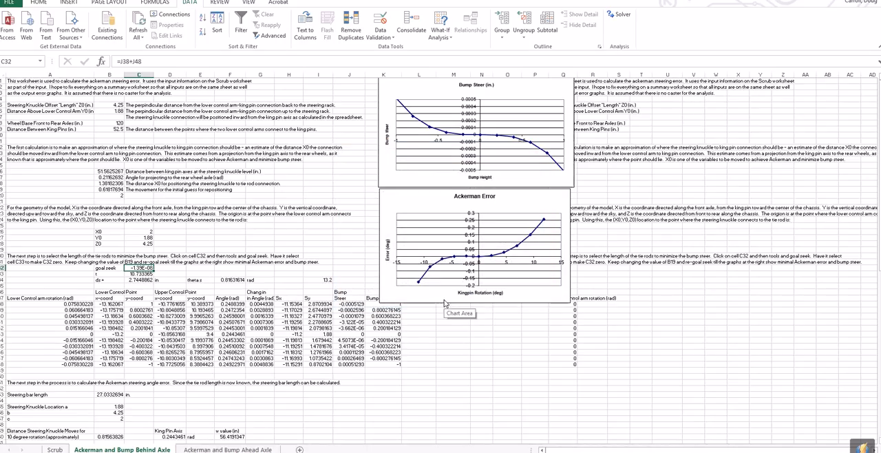